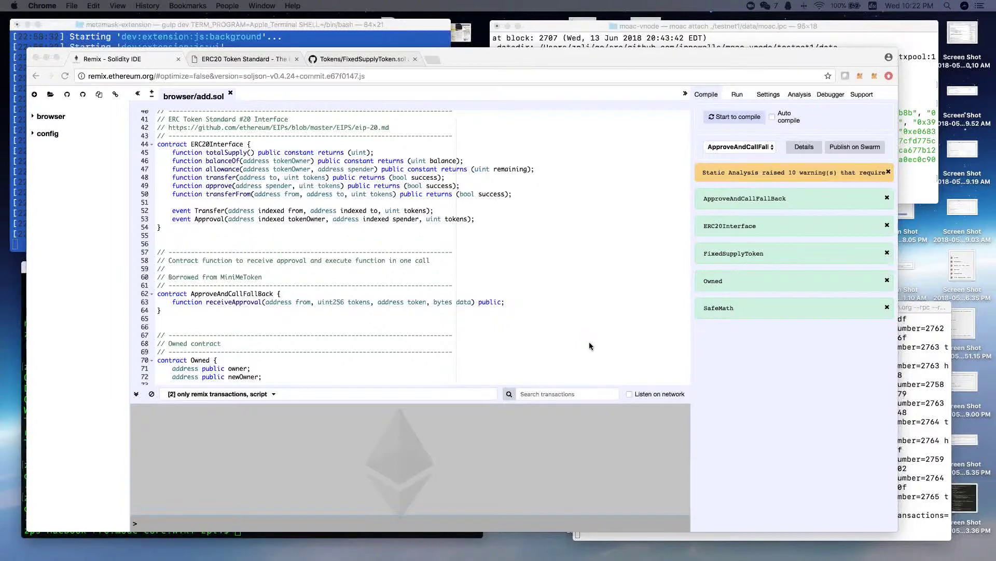
- Nudge the Chrome window and bring the moac-vnode mining log to the front
drag(513, 54, 518, 36)
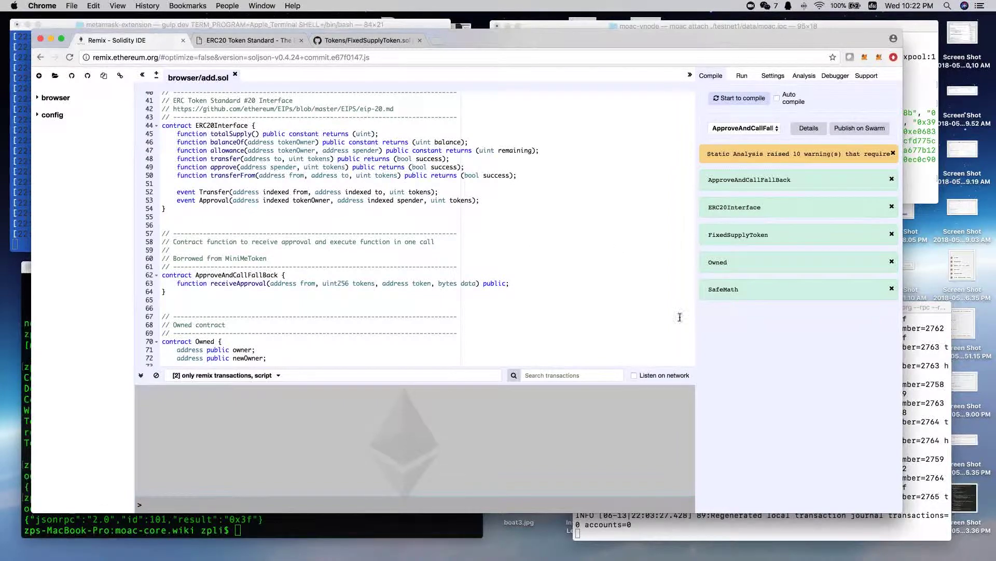
click(938, 393)
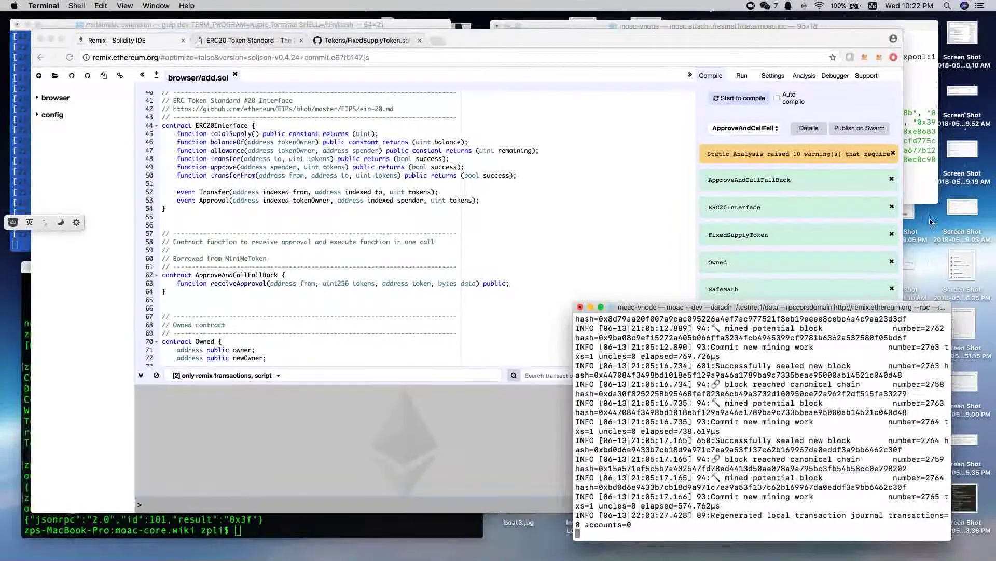
- Rerun miner.start(1) in the moac console to resume mining, then return to Remix
click(925, 180)
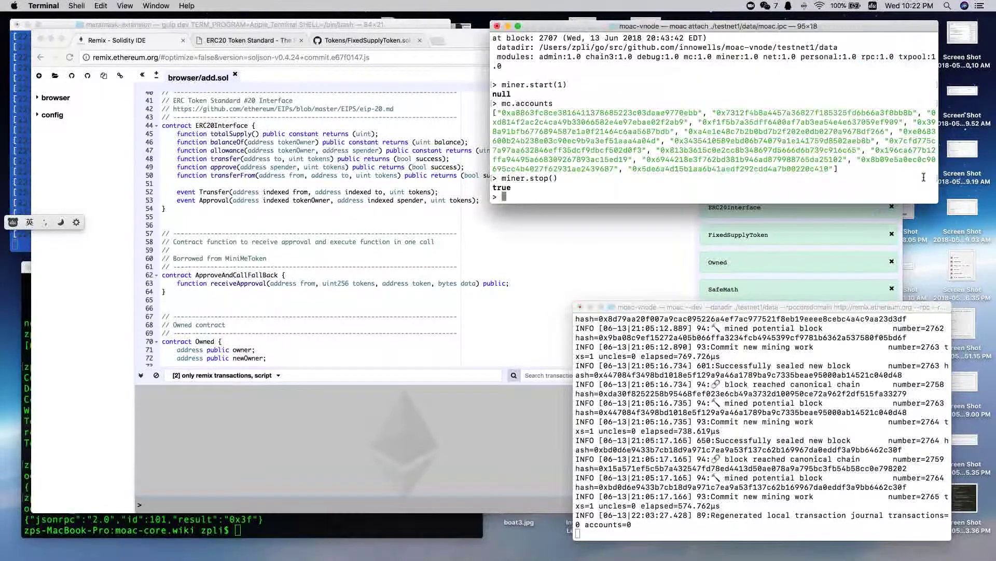
key(Up)
key(Up)
key(Up)
key(Return)
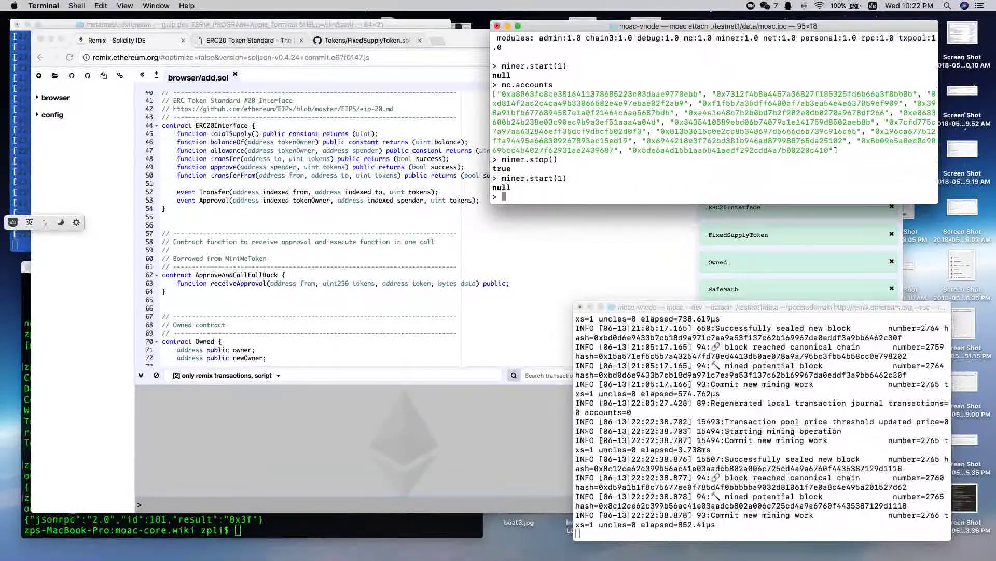
click(208, 249)
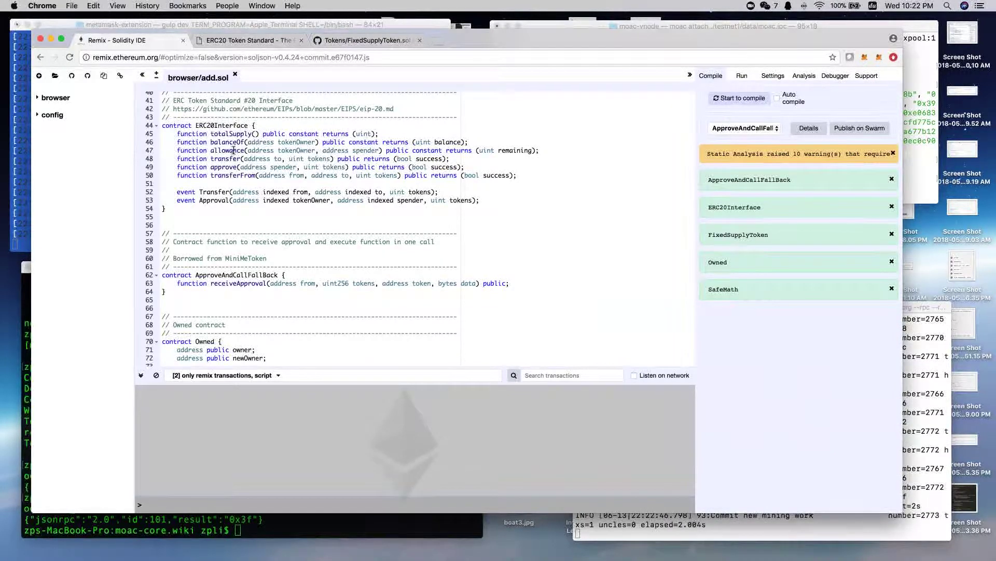
- Visit the ERC20 Token Standard wiki, then view FixedSupplyToken.sol on GitHub
click(256, 42)
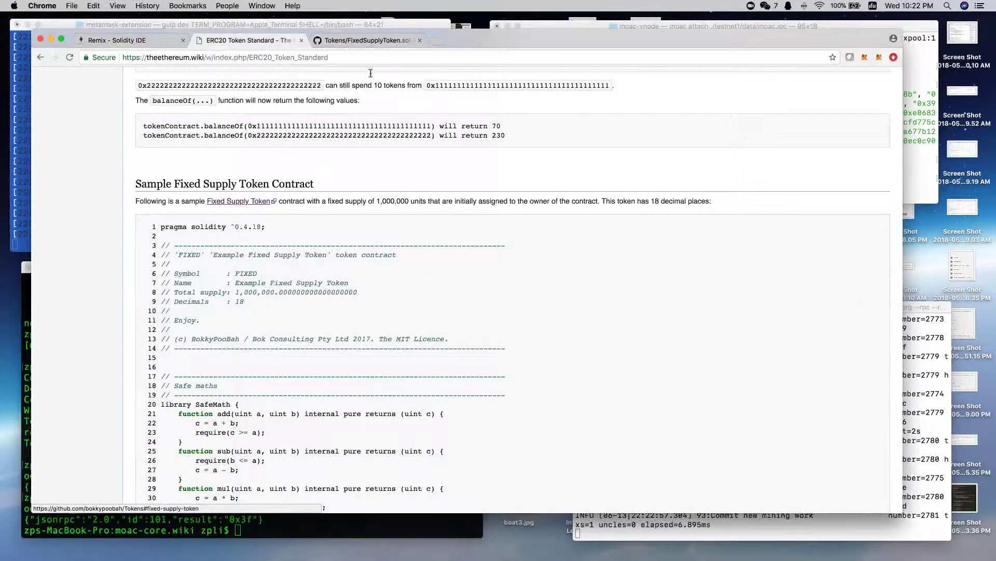
click(375, 41)
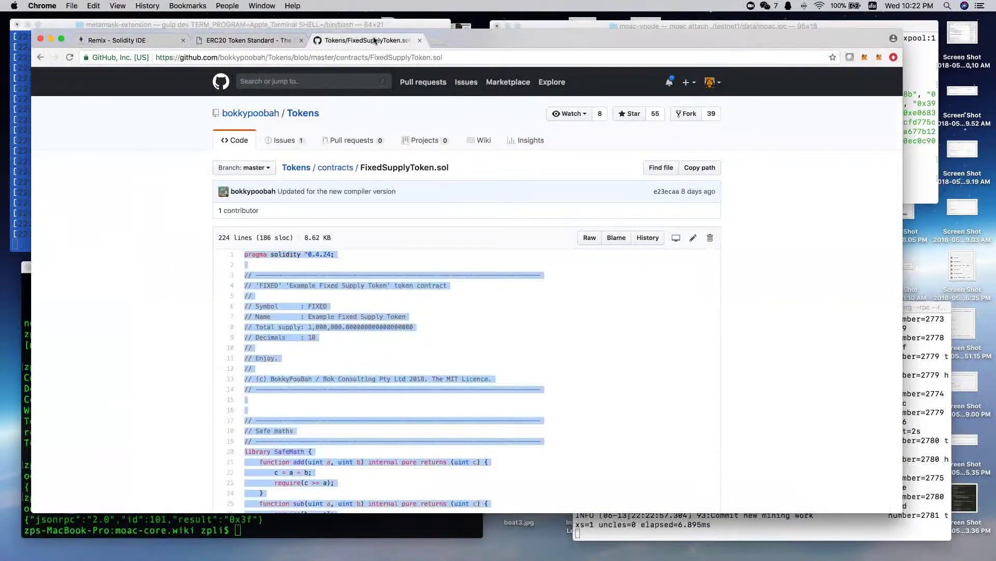
click(417, 286)
scroll(417, 289, down, 1)
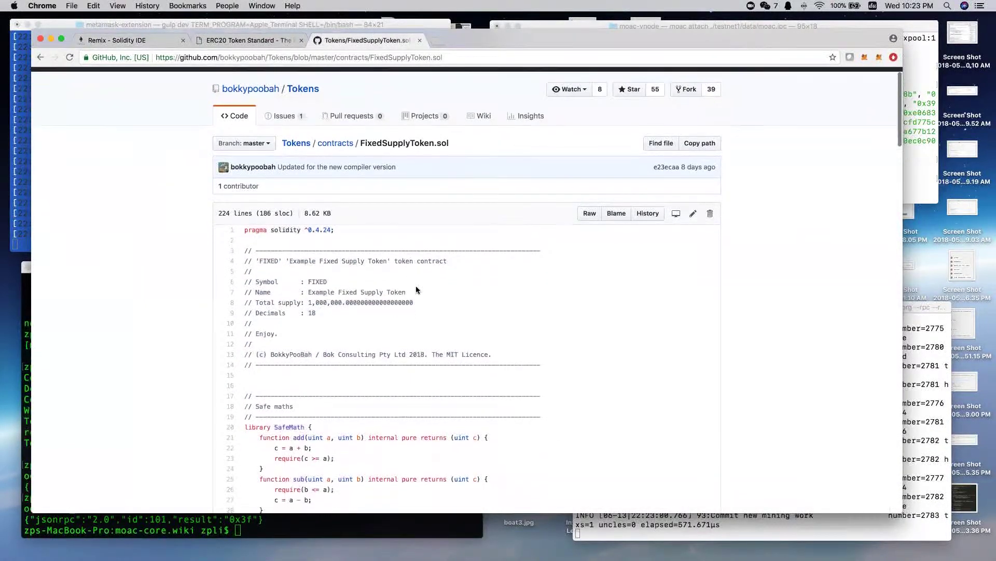
scroll(417, 290, up, 1)
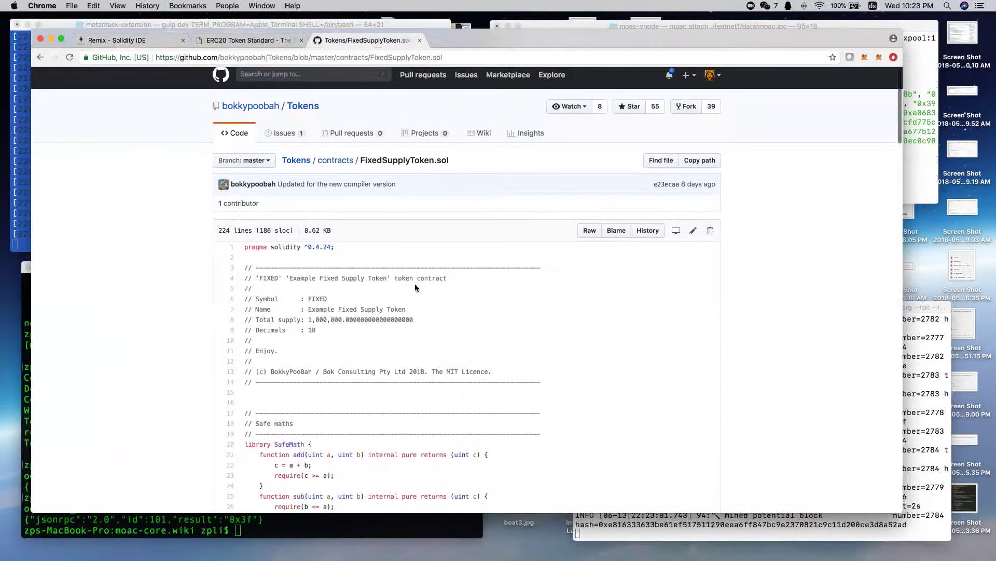
- Return to Remix, focus the add.sol code, and switch to the deploy and run settings
click(156, 42)
click(332, 212)
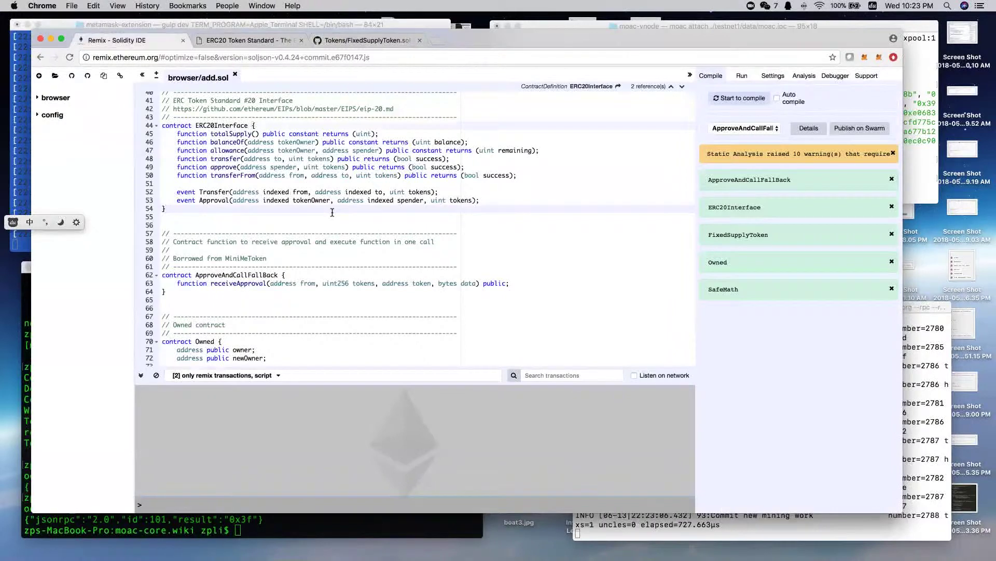
scroll(332, 212, up, 2)
scroll(331, 213, up, 2)
scroll(332, 212, up, 10)
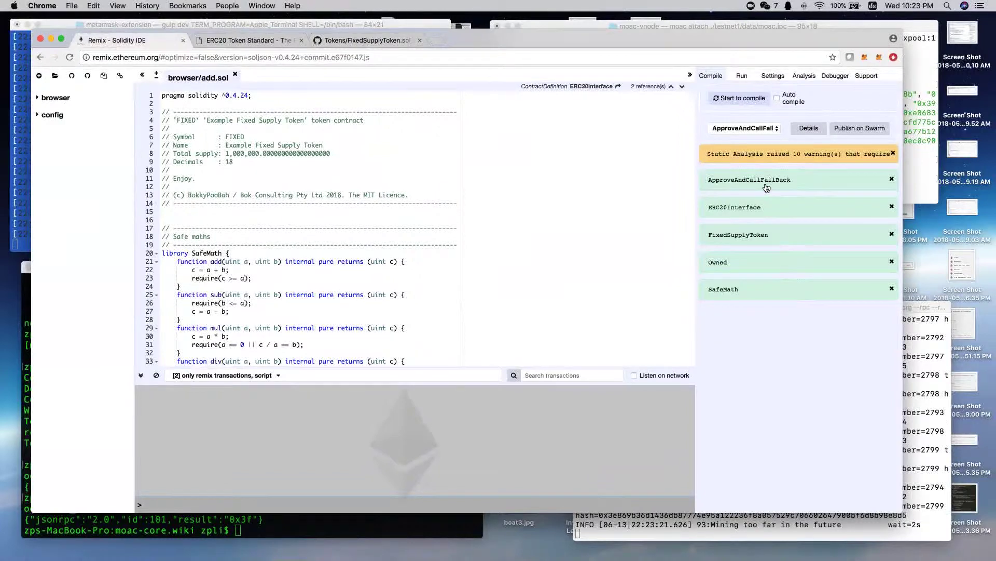
scroll(480, 202, down, 5)
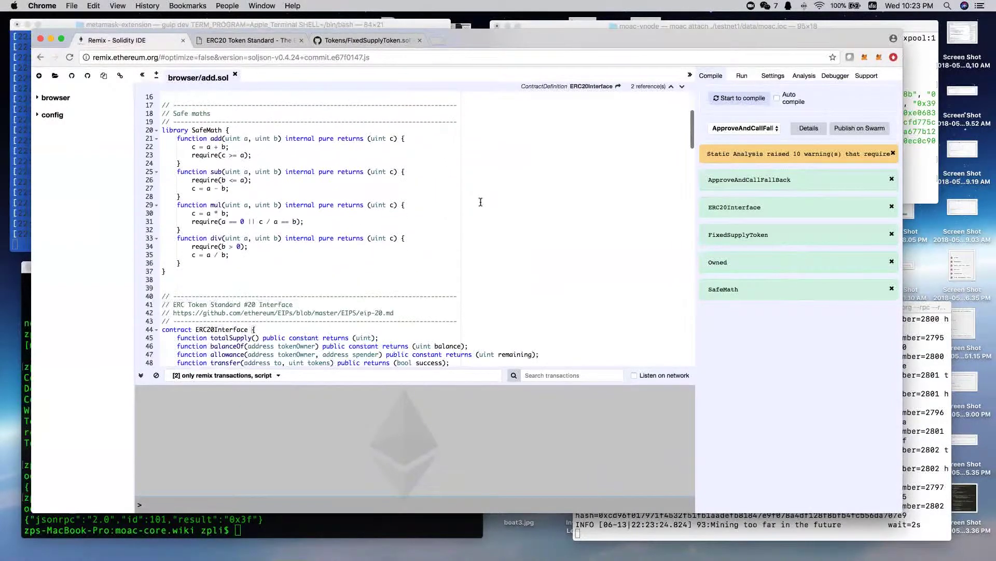
scroll(480, 202, down, 1)
scroll(481, 200, down, 5)
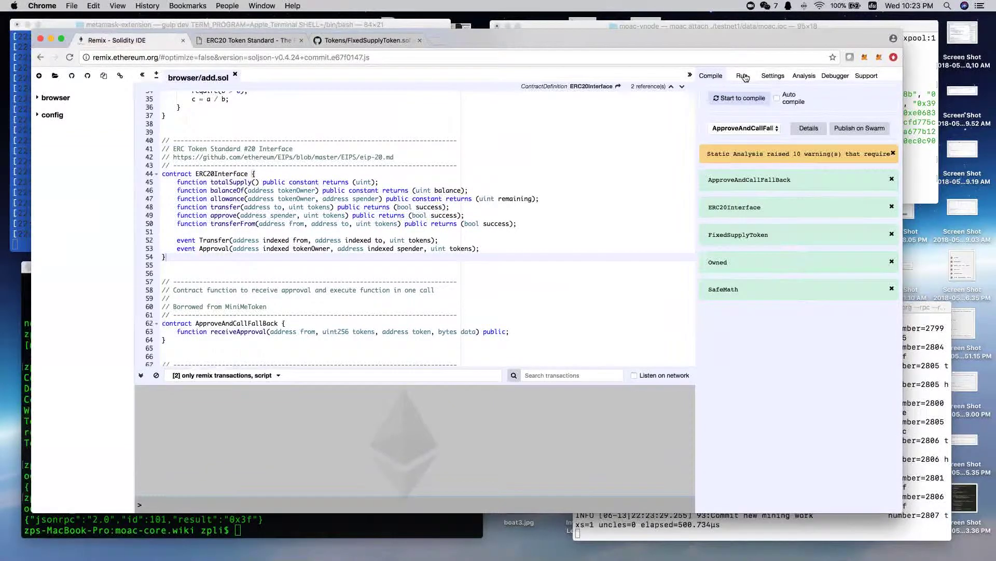
click(743, 76)
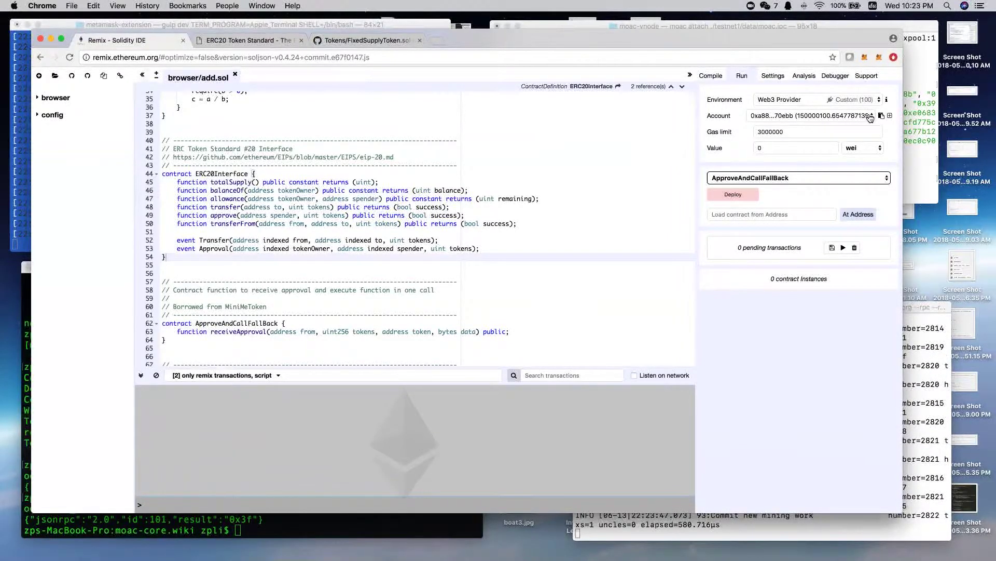
click(871, 115)
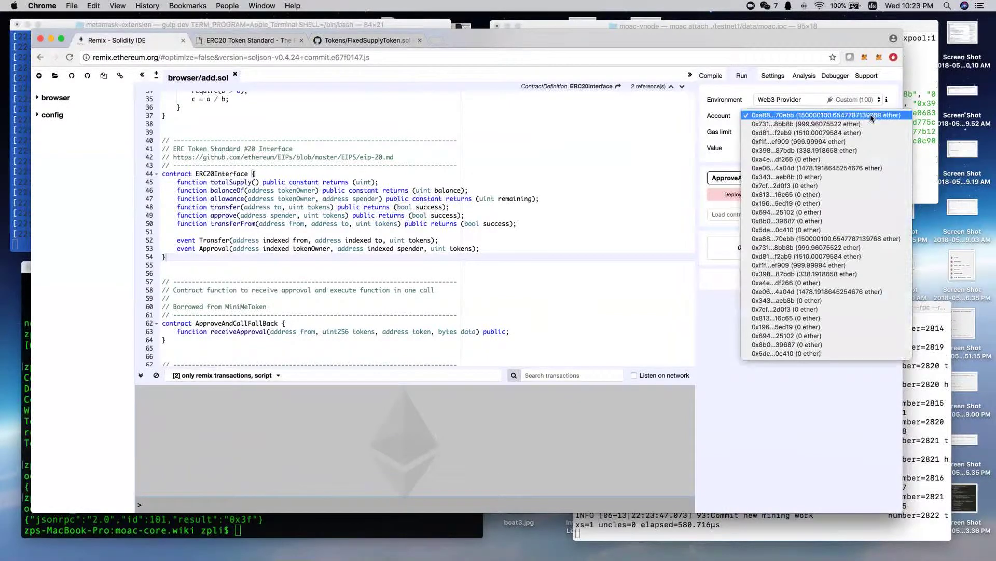
click(862, 125)
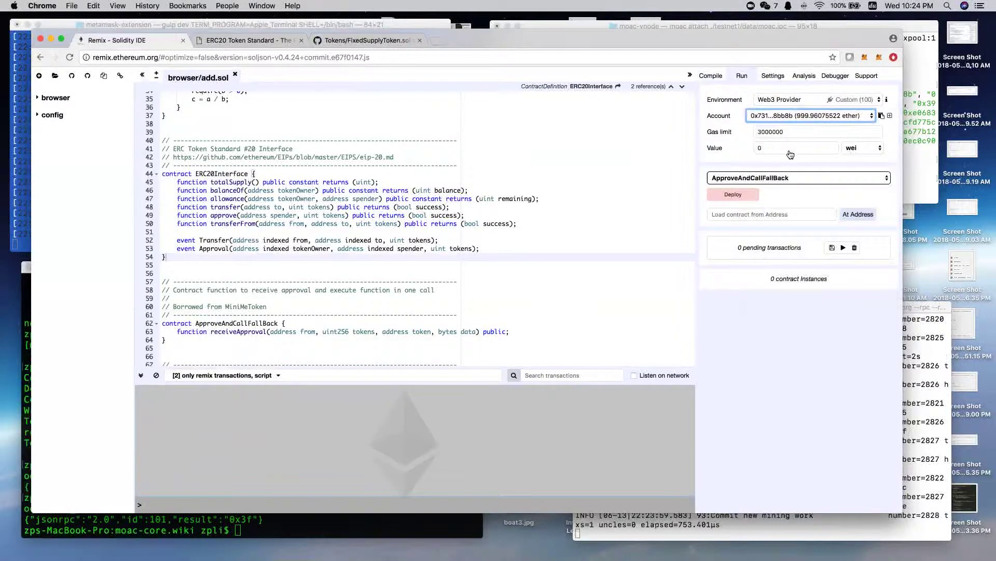
click(888, 180)
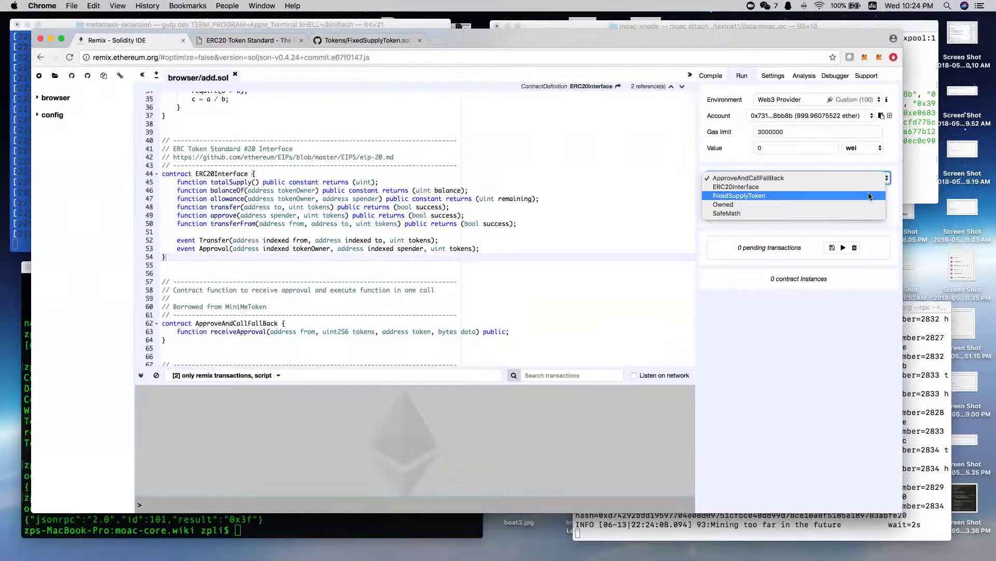
click(870, 196)
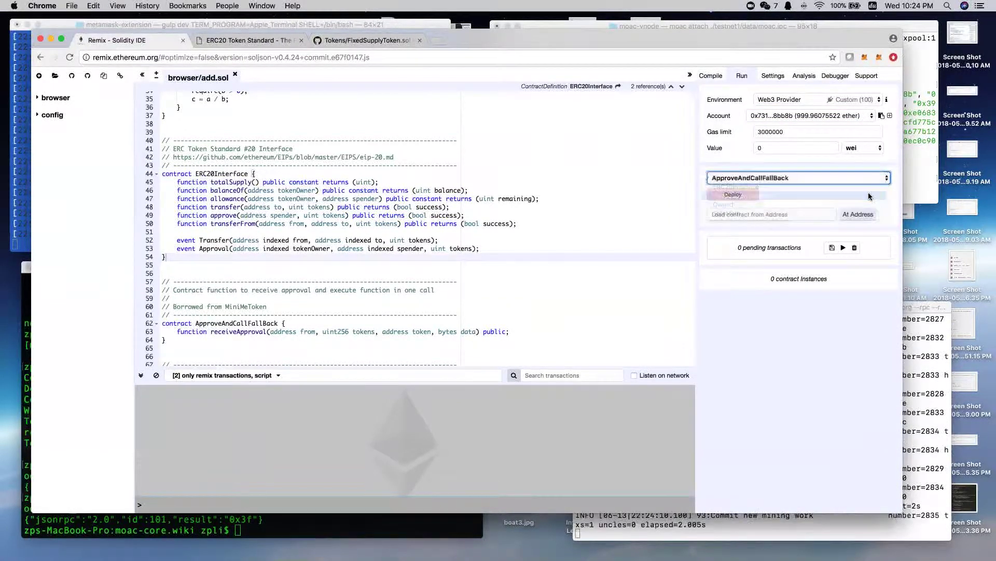
scroll(524, 190, down, 5)
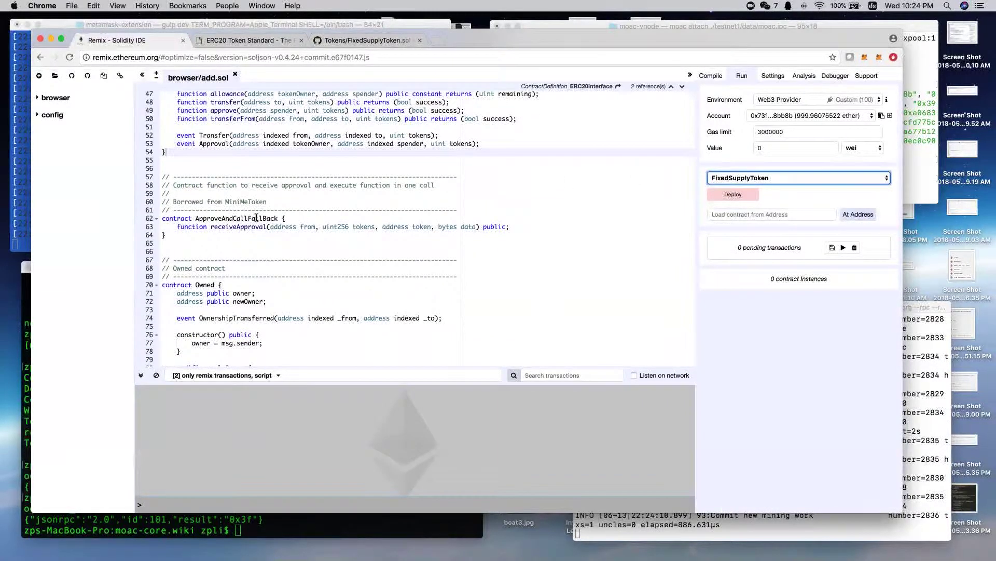
scroll(259, 218, down, 5)
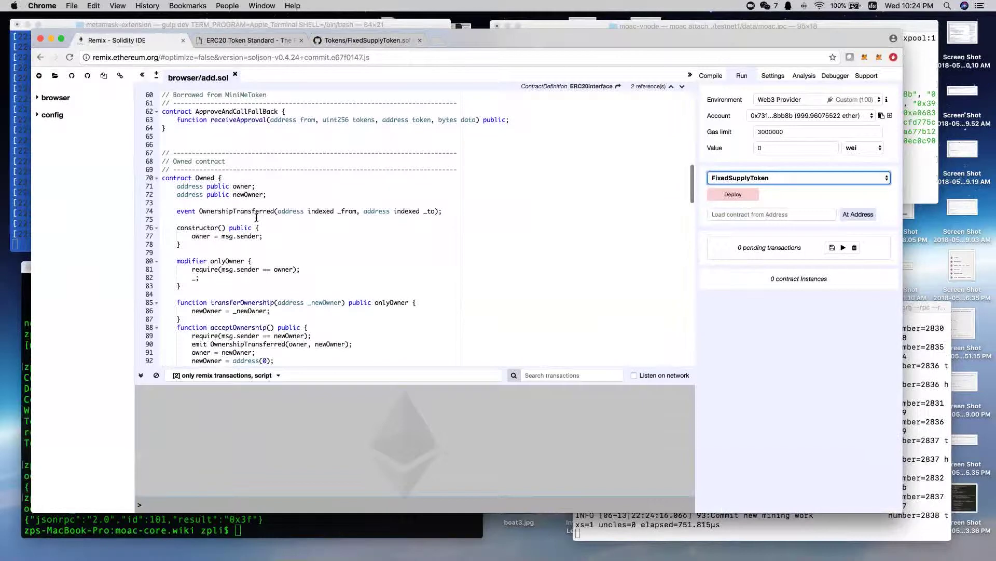
scroll(257, 218, down, 5)
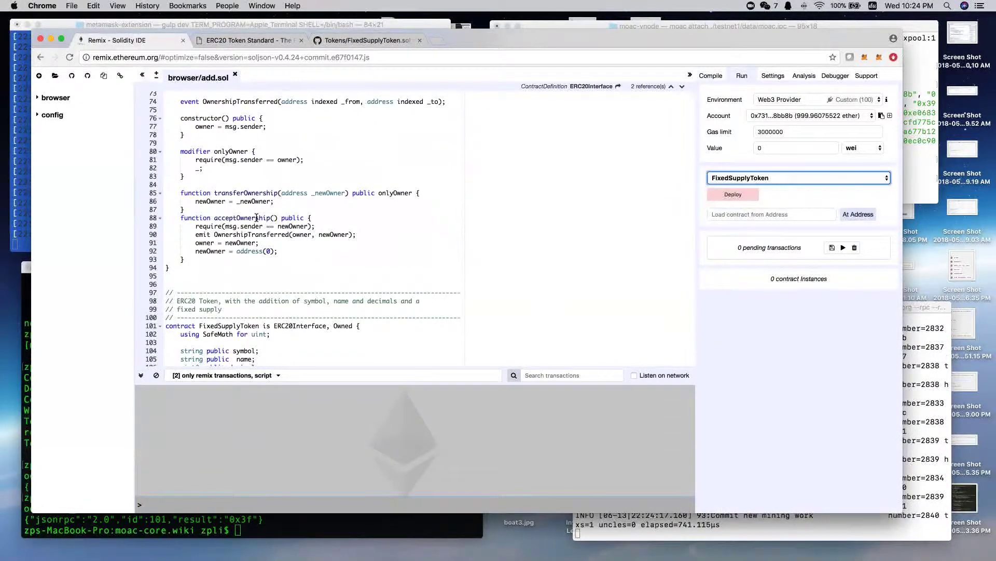
scroll(258, 218, down, 2)
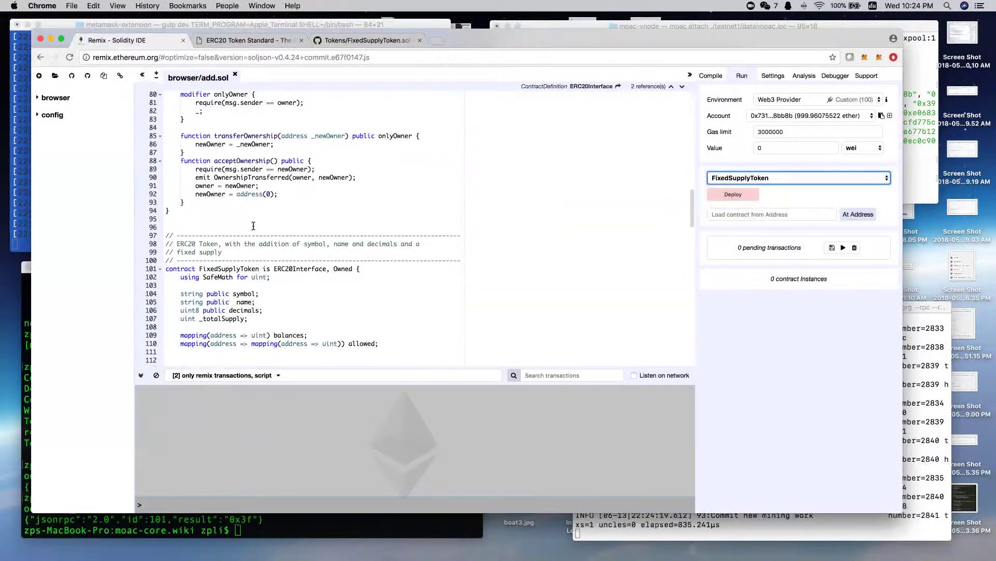
click(253, 268)
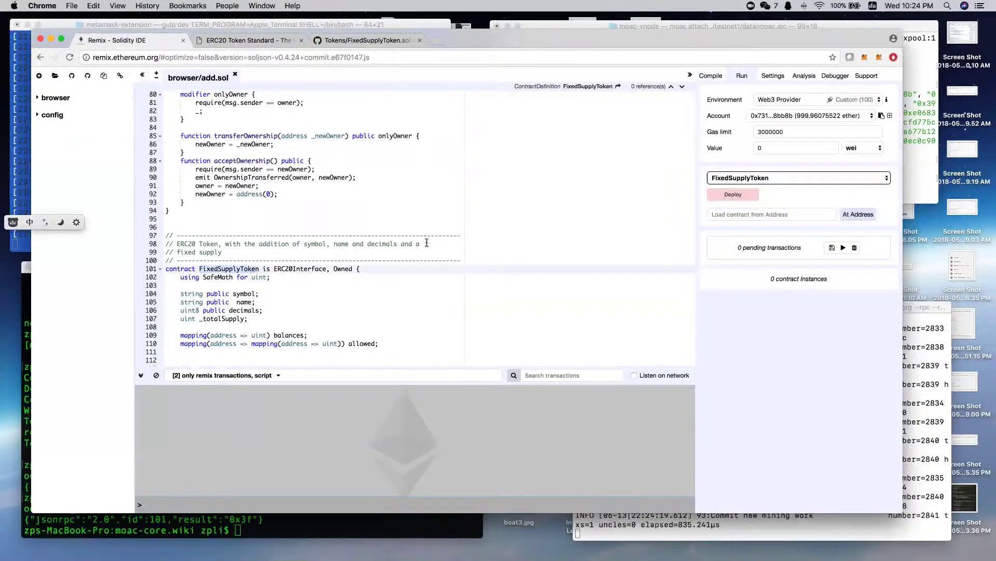
click(504, 232)
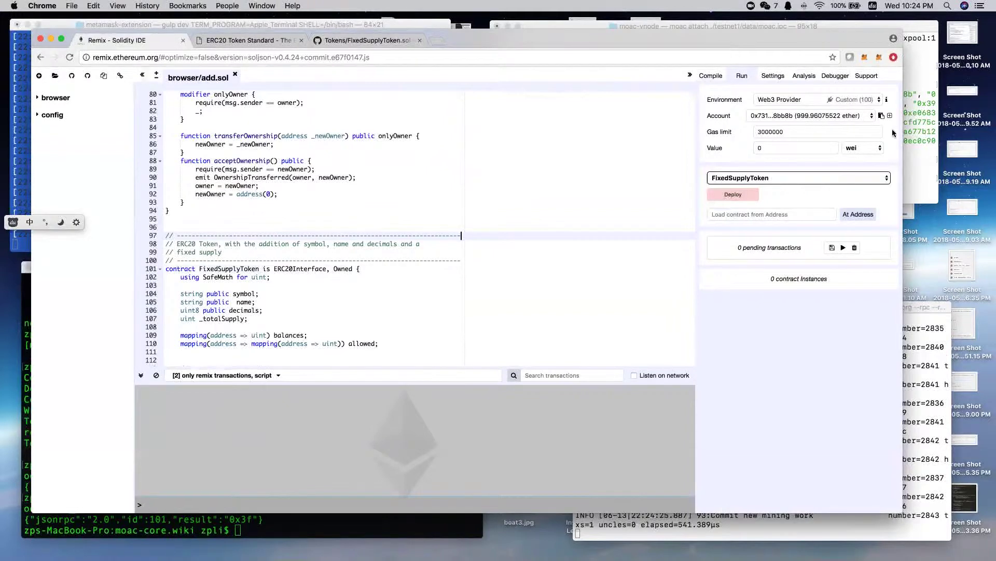
- Unlock the second node account with personal.unlockAccount using its pasted address
click(919, 129)
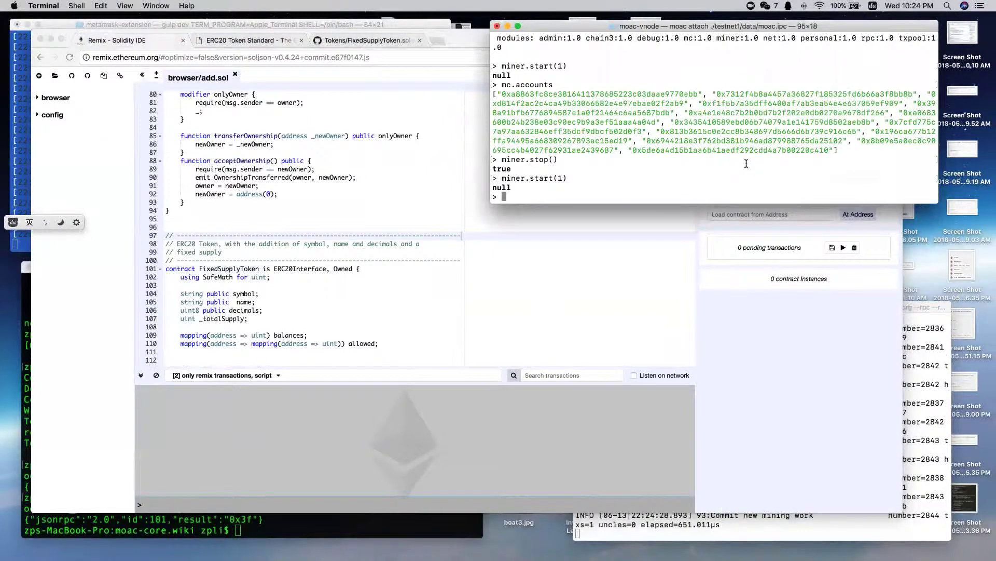
text(personal)
text(.unlockAccount()
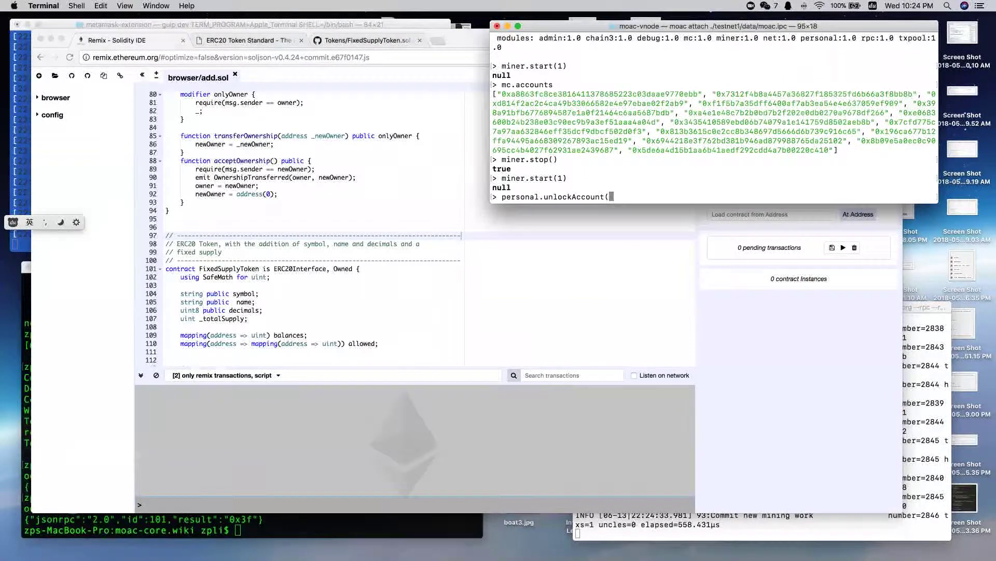
text(")
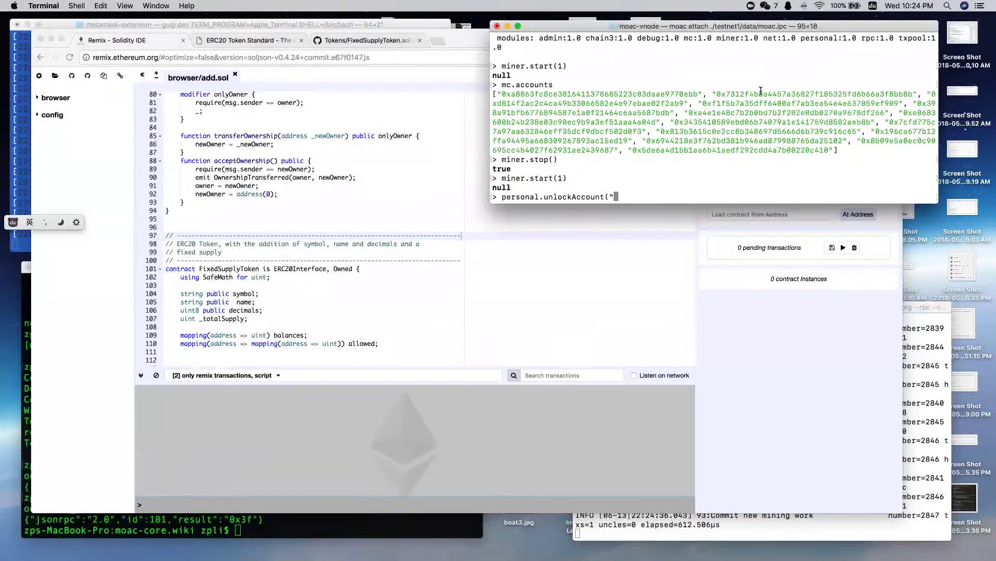
double_click(762, 93)
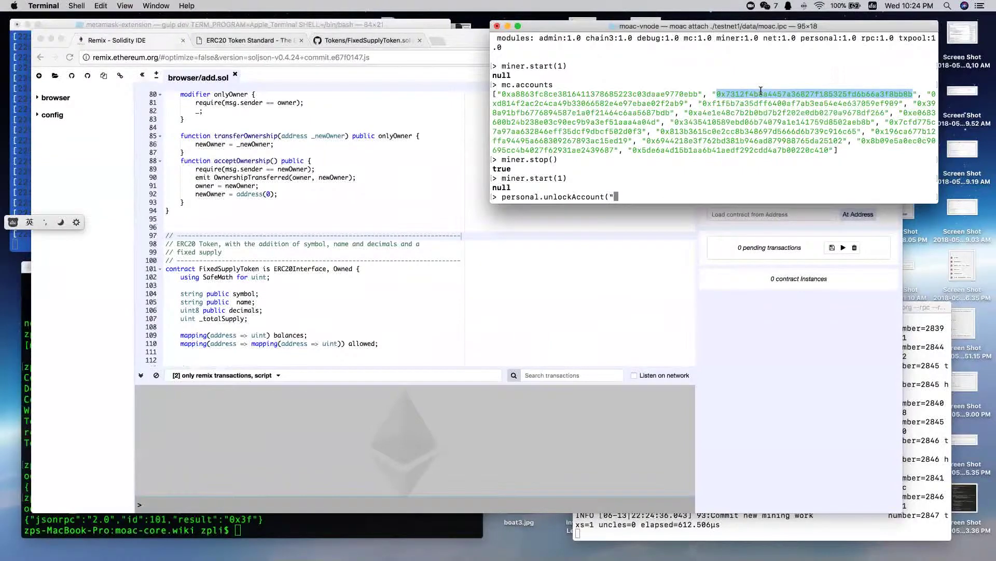
key(super+v)
text("))
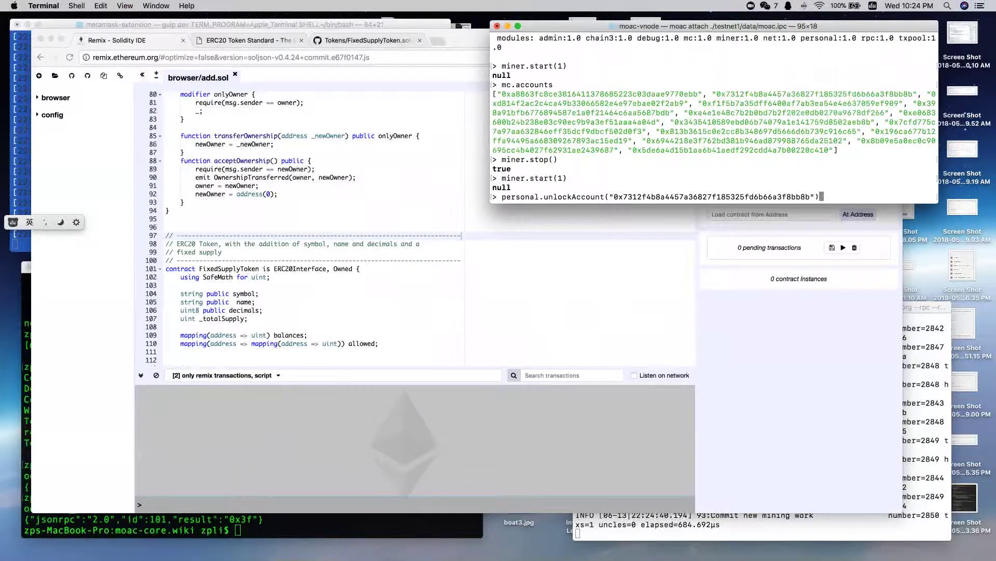
key(Return)
key(Return)
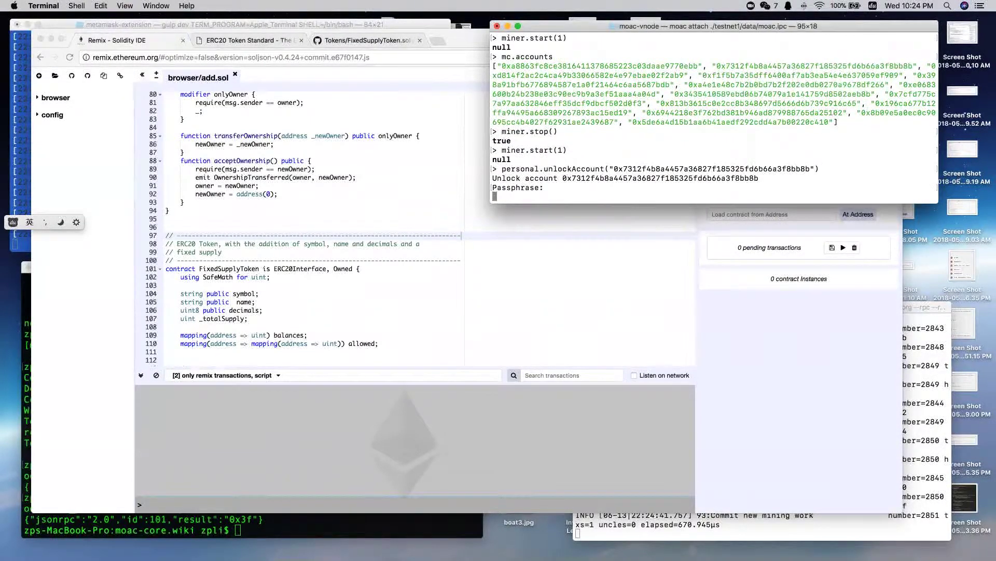
click(666, 279)
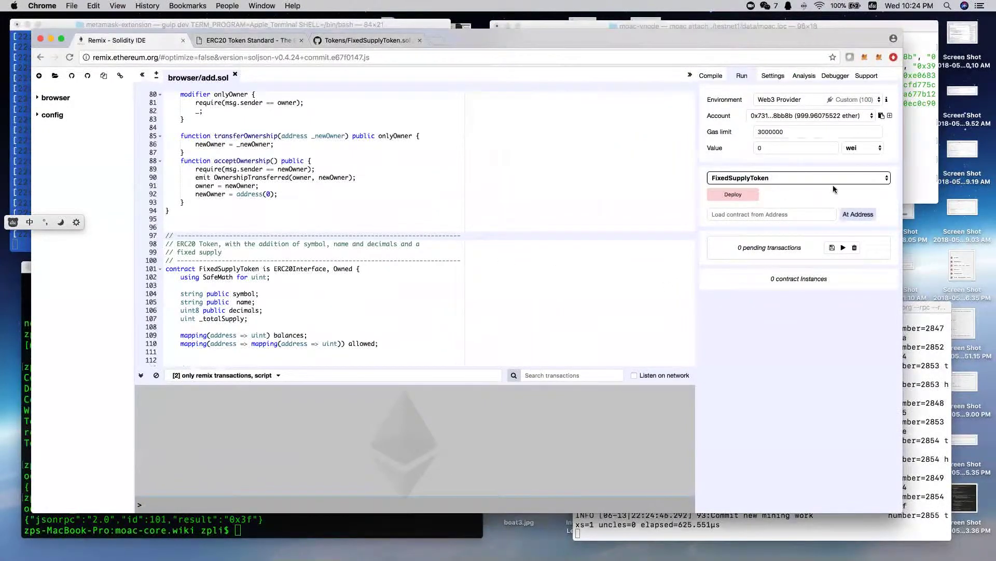
- Deploy FixedSupplyToken and load a second instance at its copied address
click(735, 197)
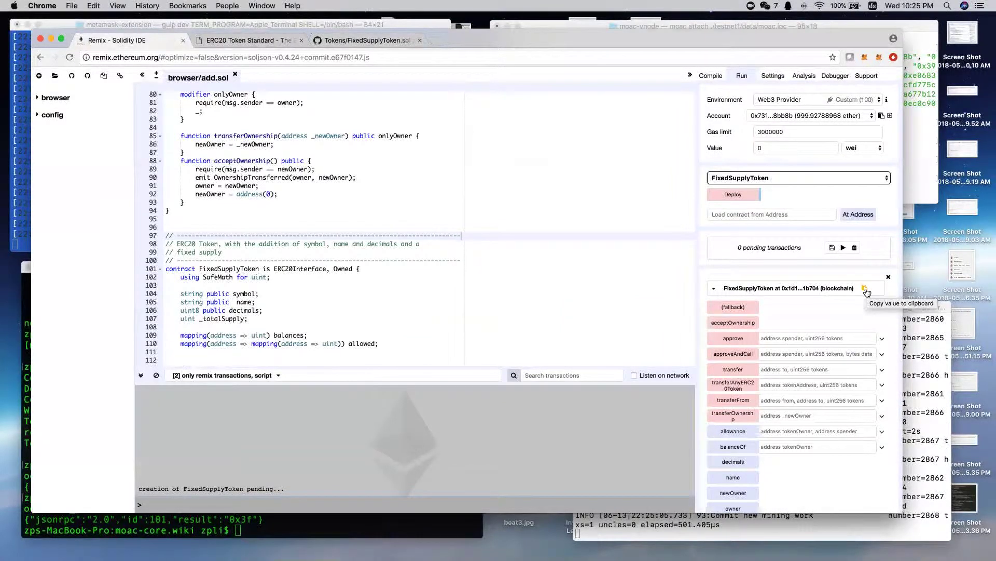
click(865, 290)
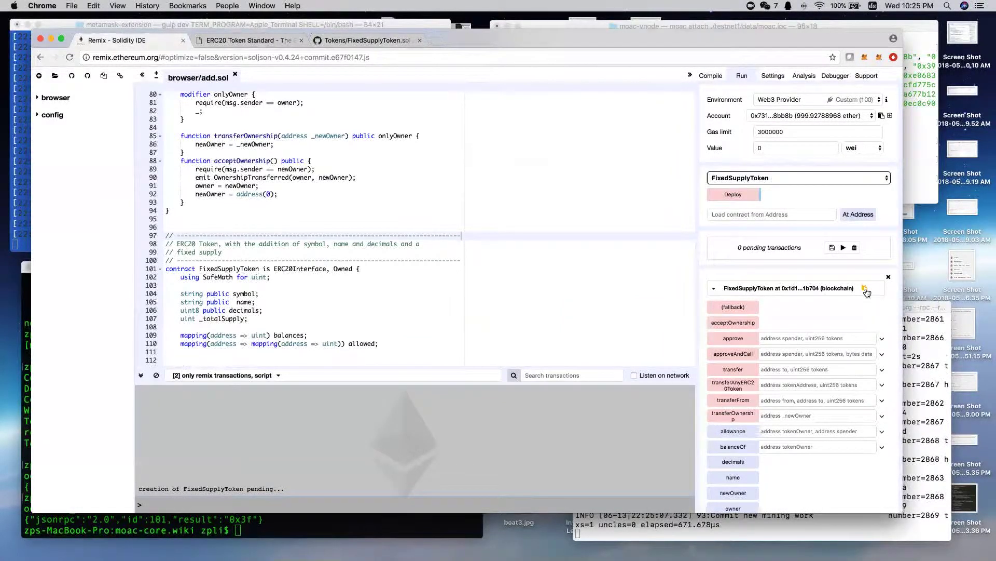
click(779, 217)
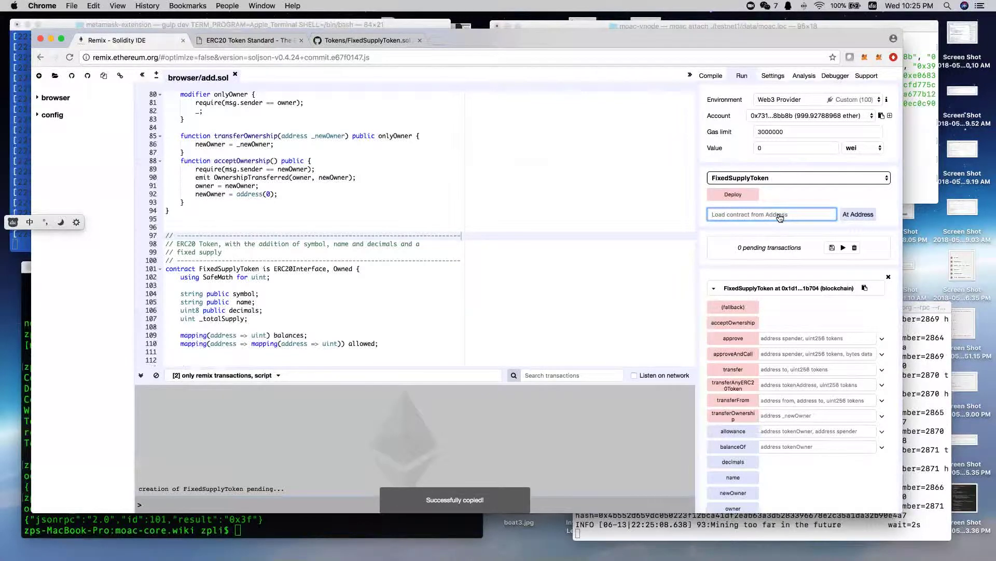
key(super+v)
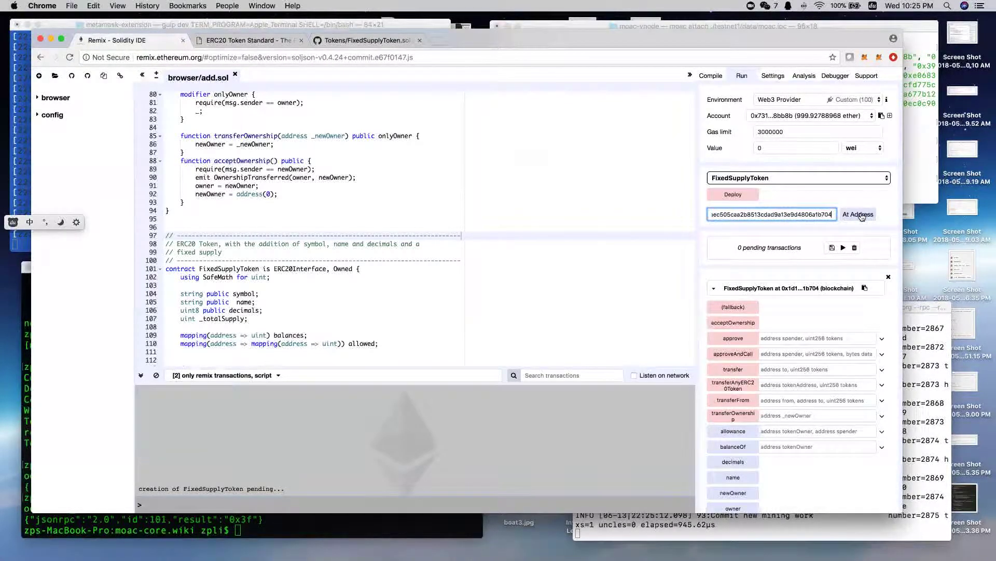
click(858, 215)
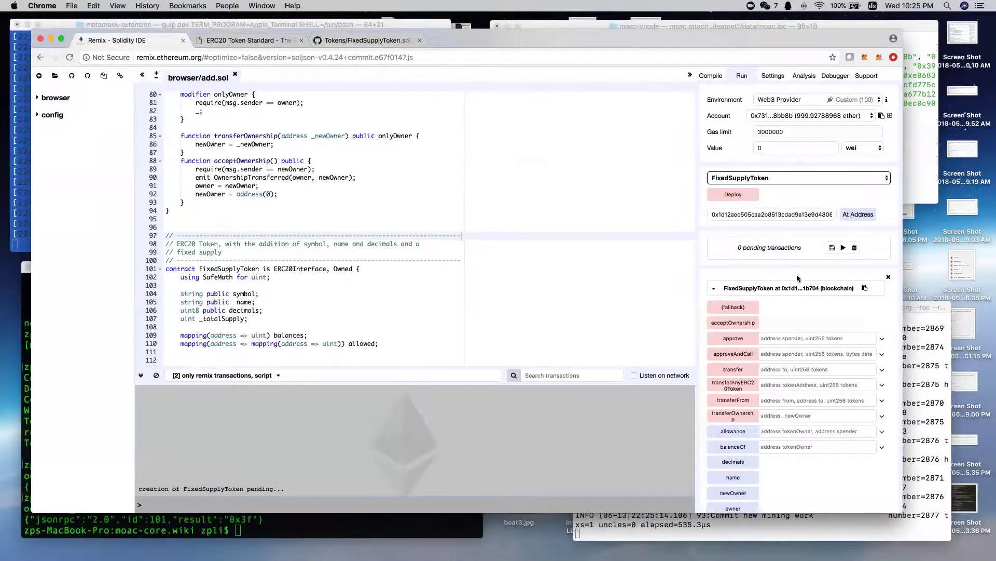
scroll(796, 278, down, 3)
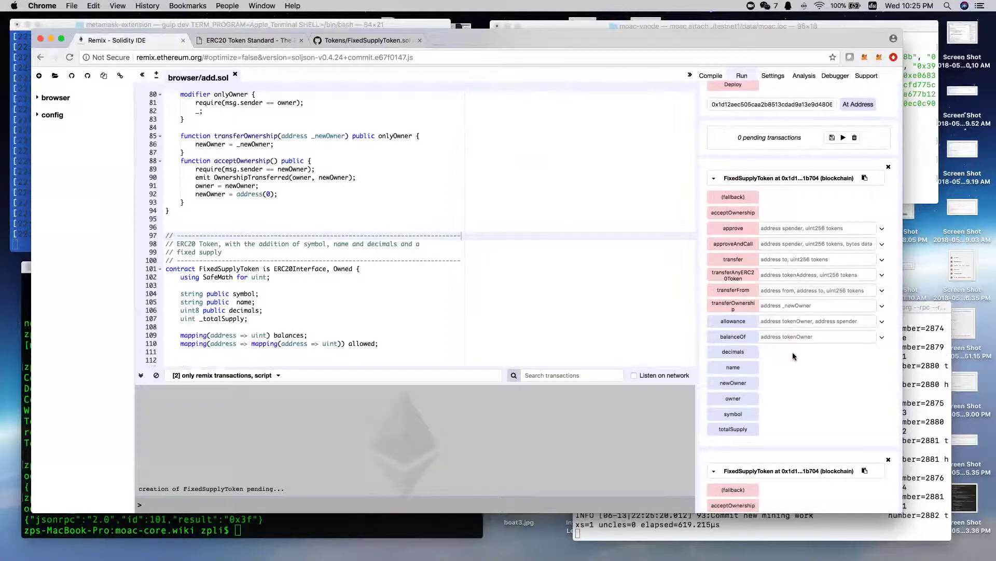
scroll(794, 356, up, 3)
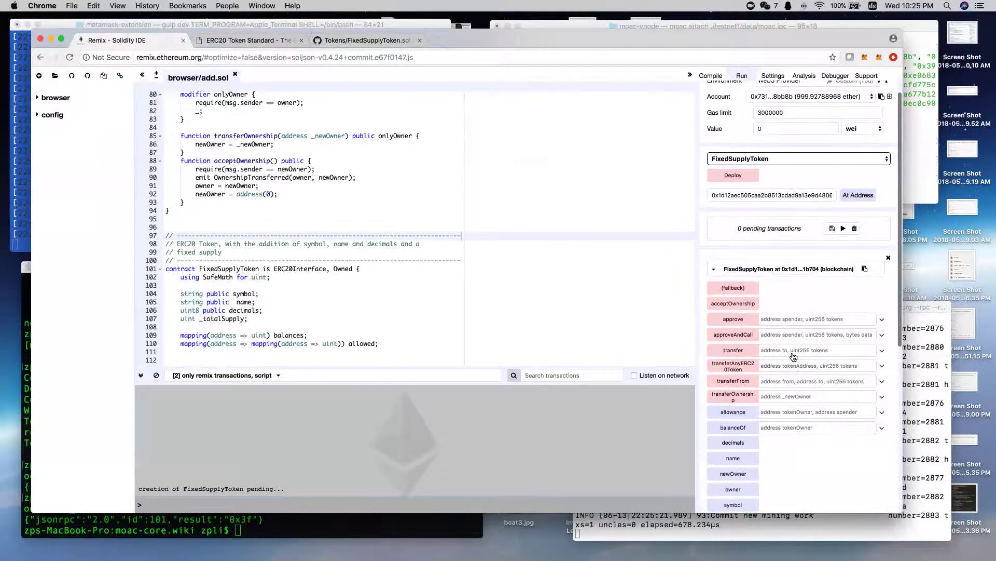